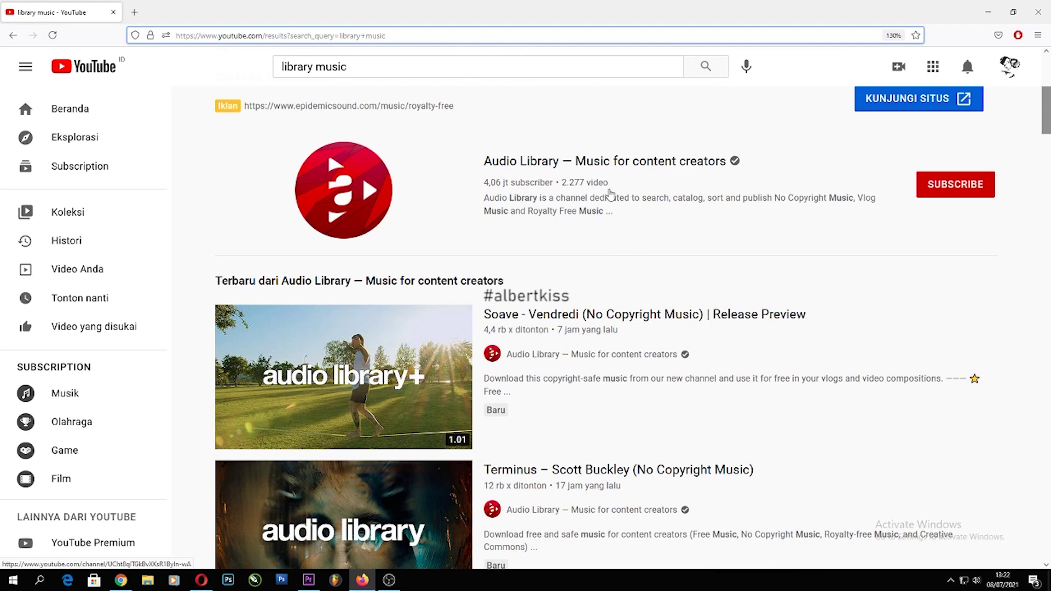
- Look through the YouTube search results for "library music", including the Audio Library channel and its videos
scroll(561, 223, "down", 10)
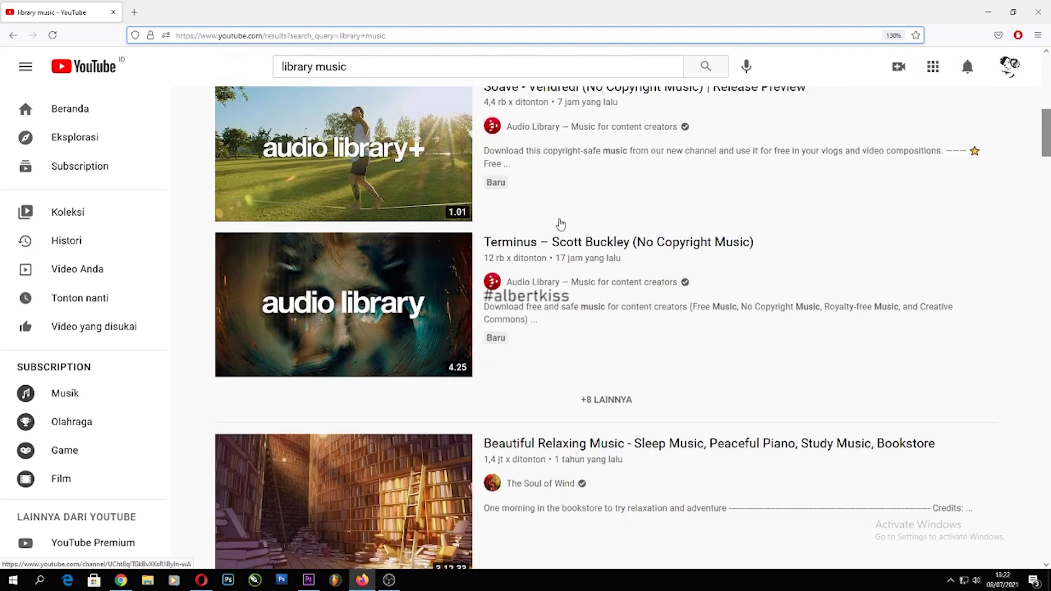
scroll(561, 224, "down", 3)
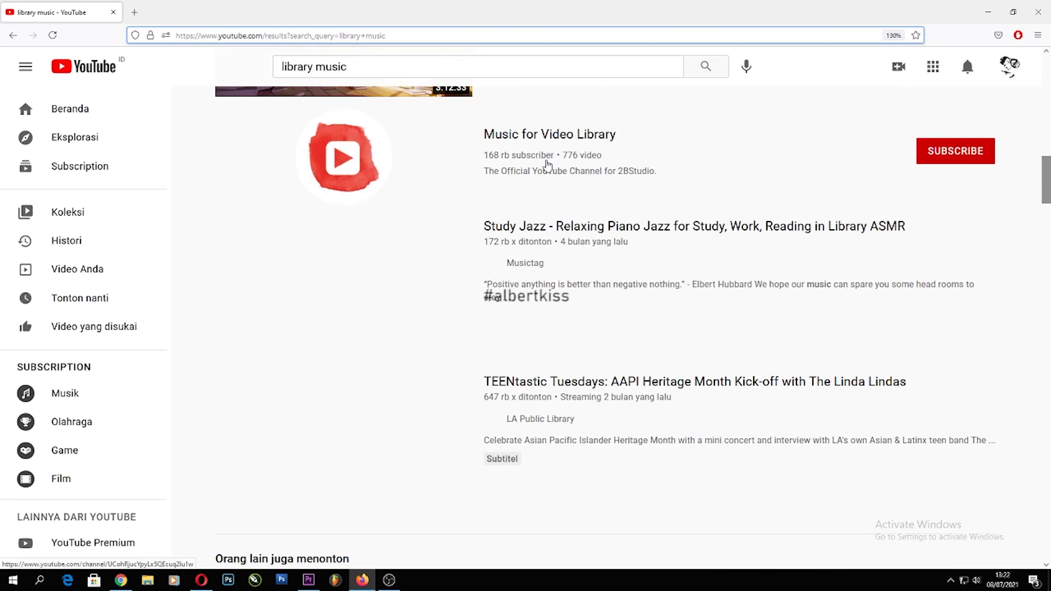
scroll(551, 200, "down", 7)
scroll(546, 208, "up", 20)
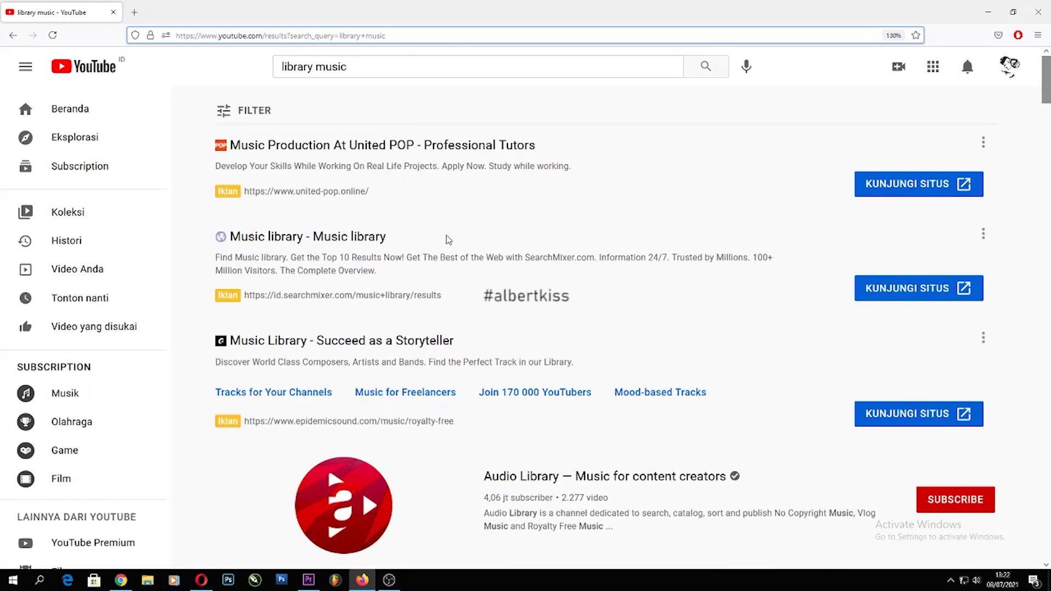
scroll(492, 241, "down", 4)
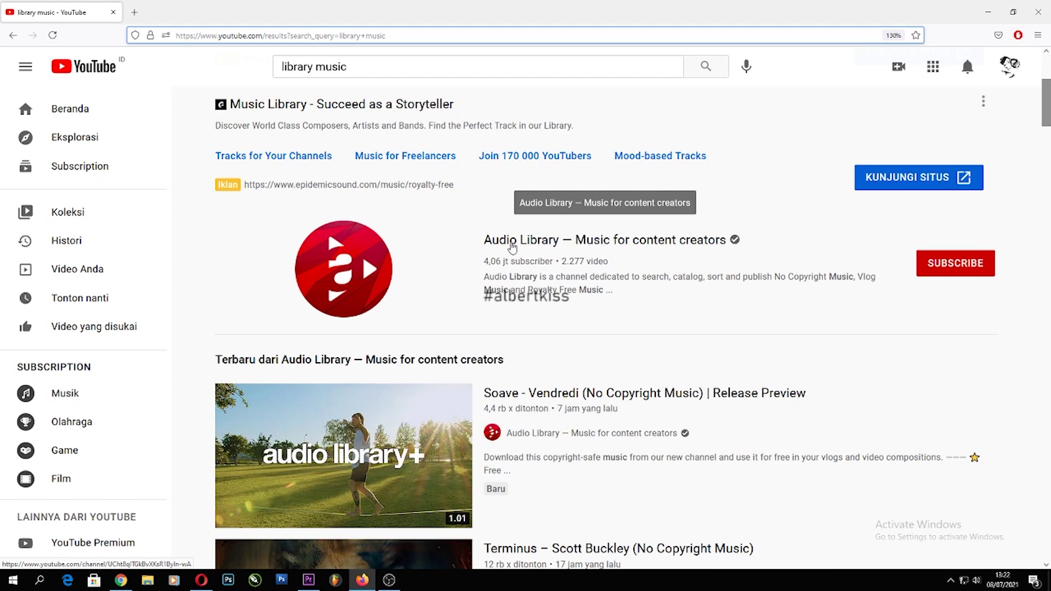
scroll(499, 227, "up", 4)
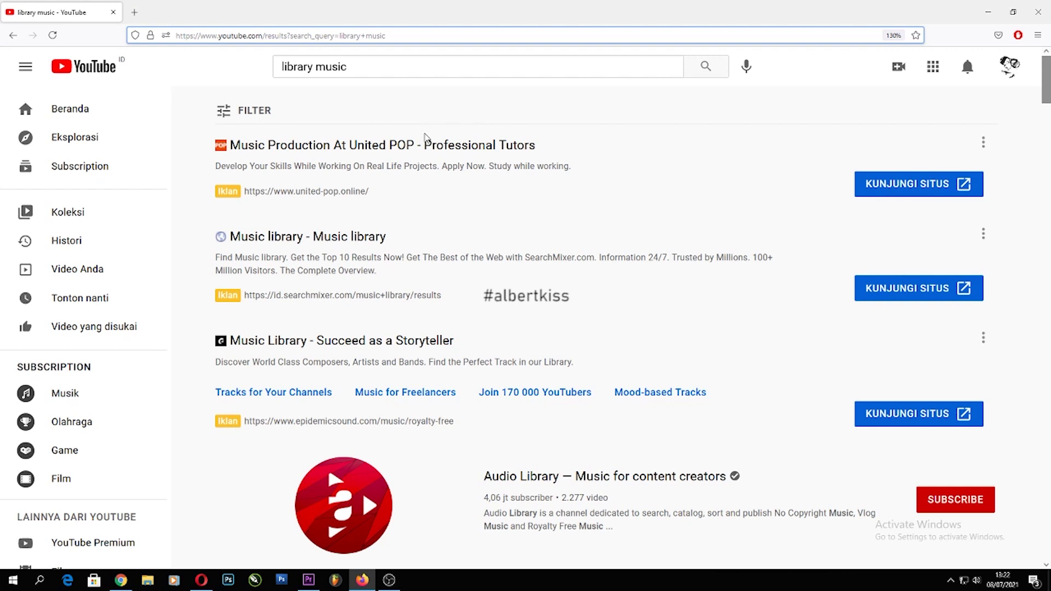
- Open the signed-in account's own channel page and mute the video playing on it
left_click(87, 61)
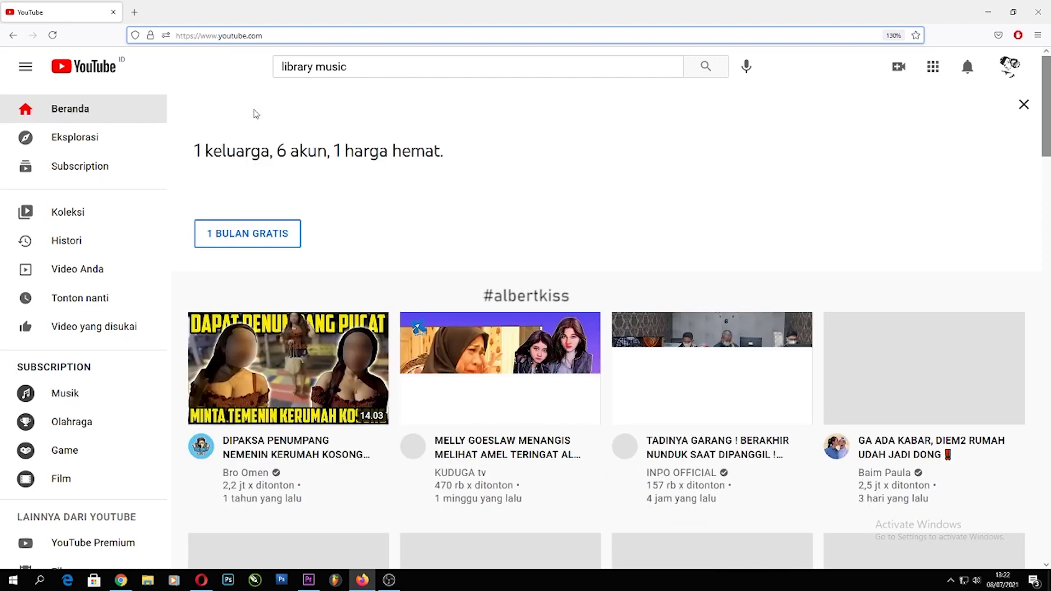
left_click(1003, 74)
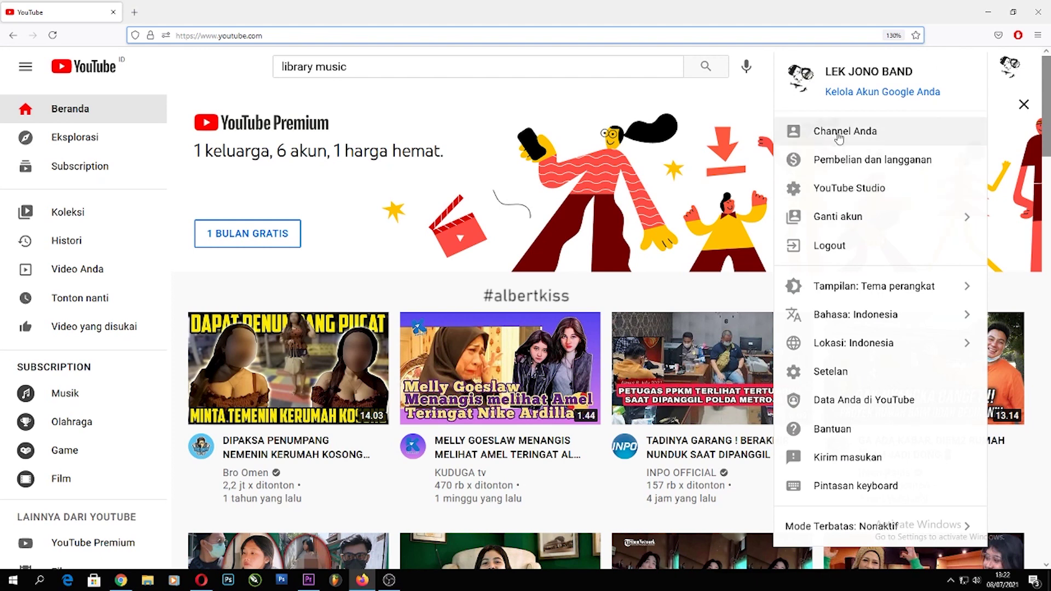
left_click(797, 133)
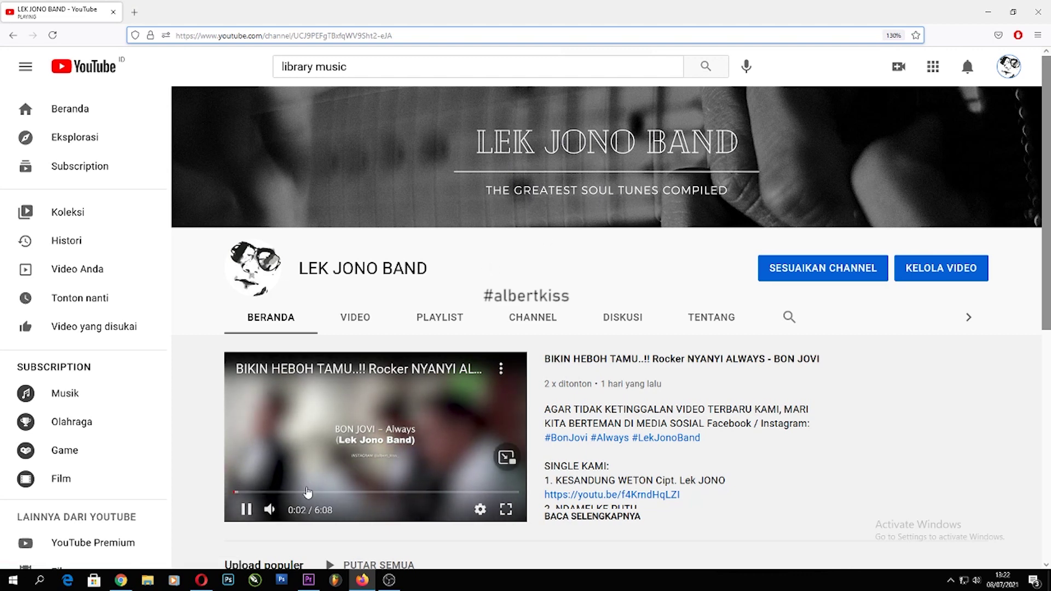
left_click(269, 510)
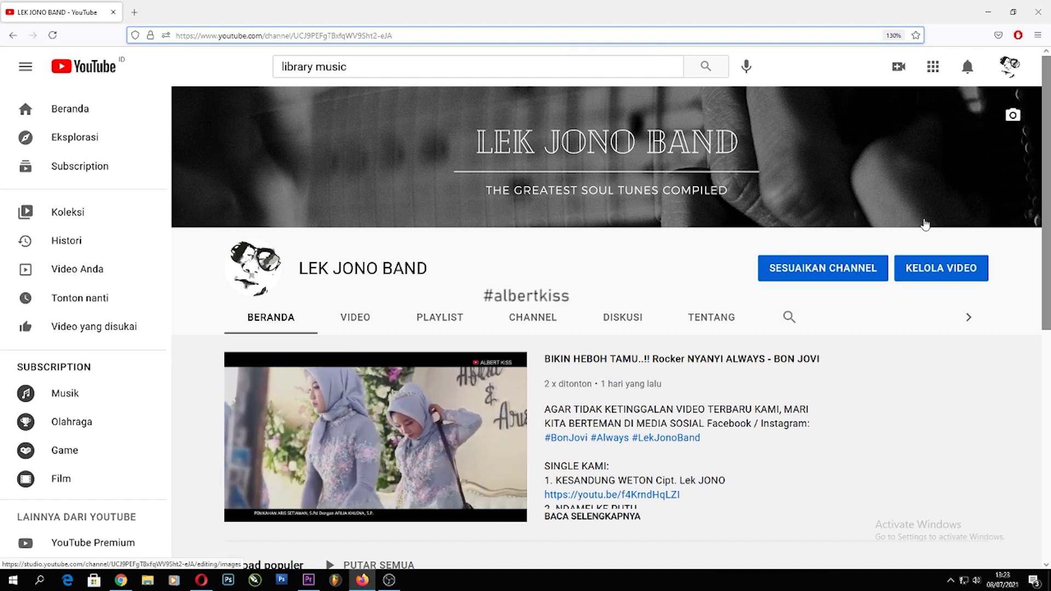
- Open the channel's video management in YouTube Studio, go to its audio library (Koleksi audio), and complete the welcome tour
left_click(936, 275)
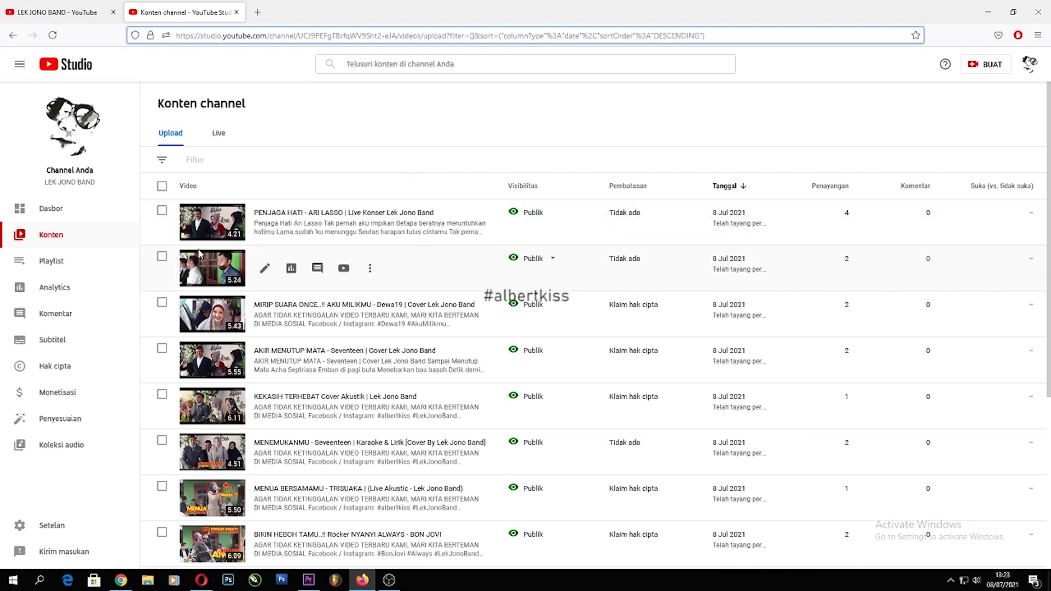
left_click(53, 452)
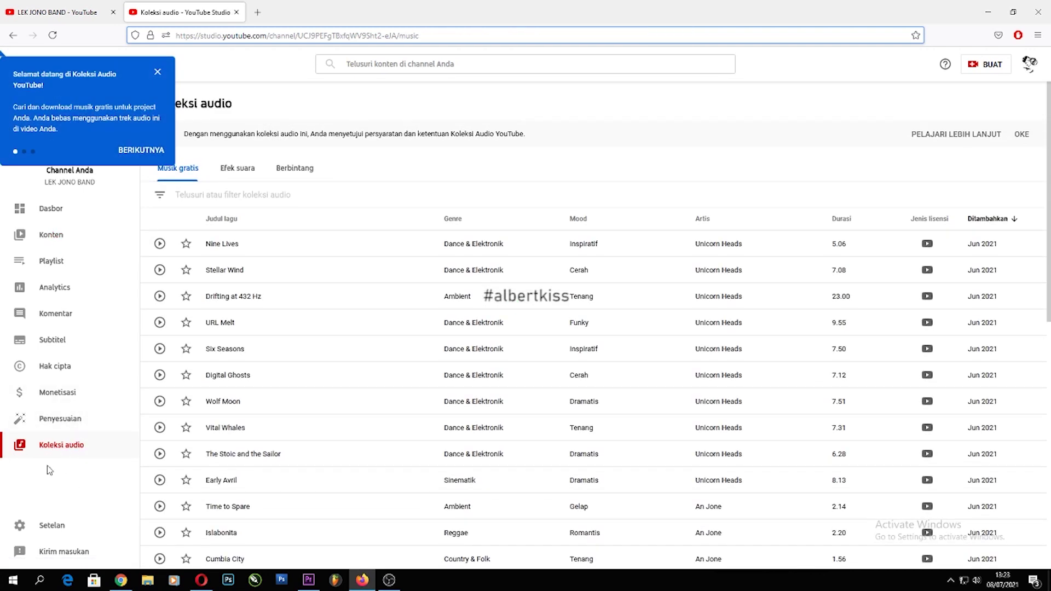
left_click(131, 154)
left_click(253, 276)
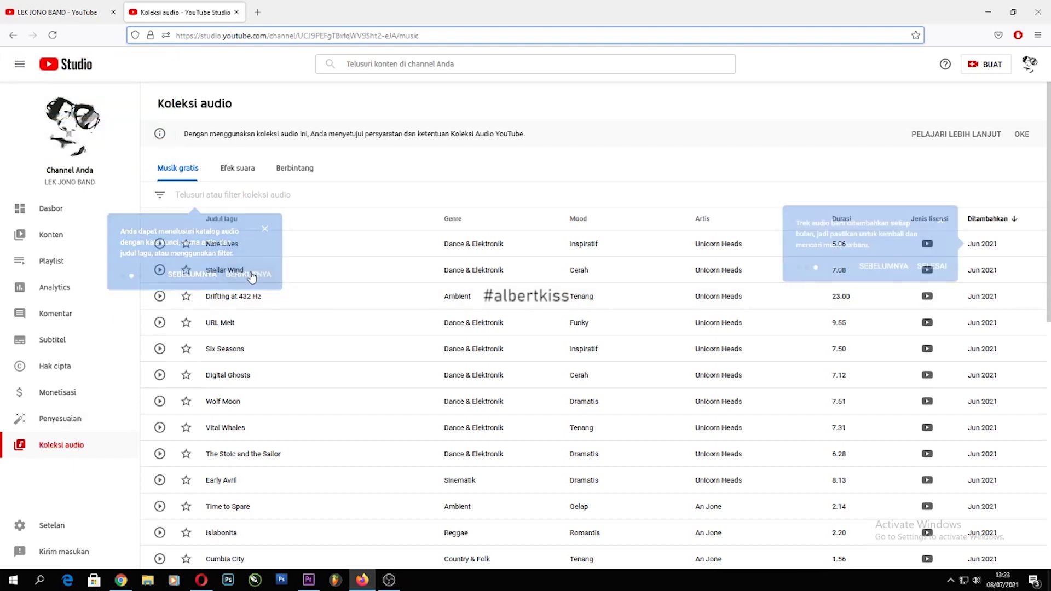
left_click(931, 268)
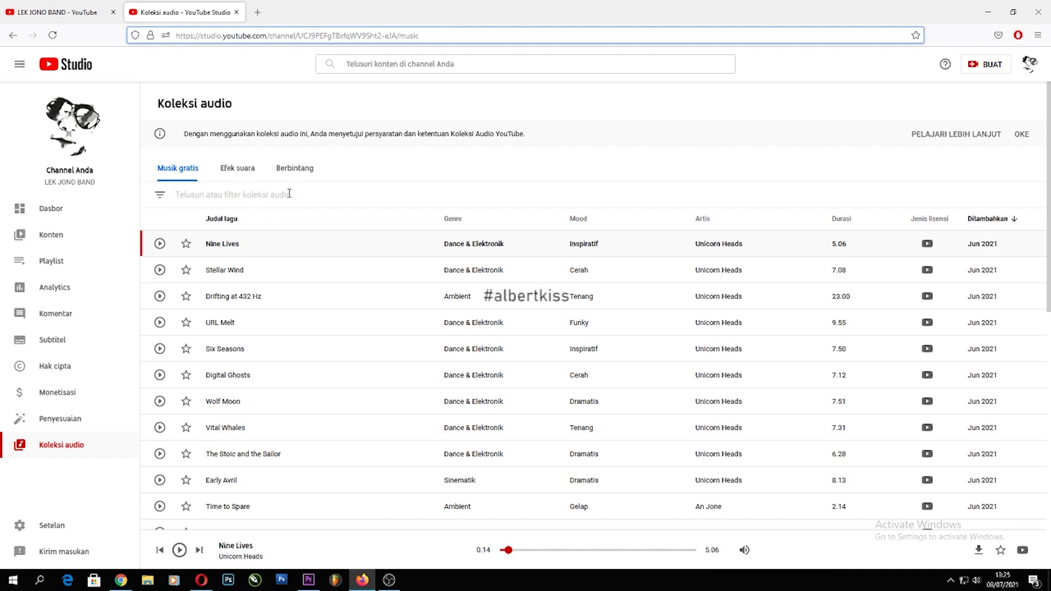
- Look through the starred, sound effects and free music sections, and view the license details of "Nine Lives"
left_click(296, 174)
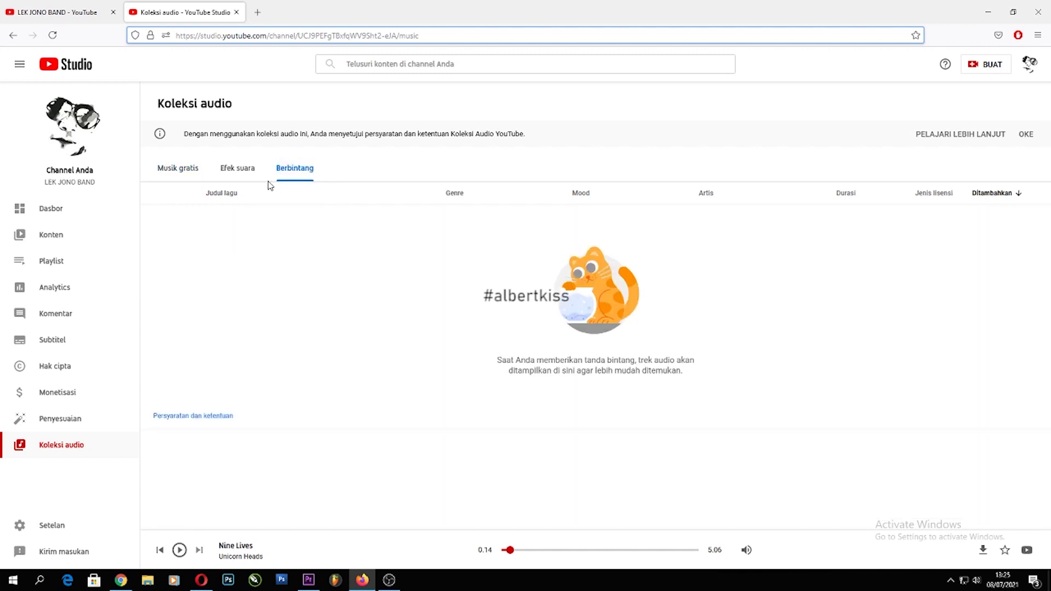
left_click(240, 174)
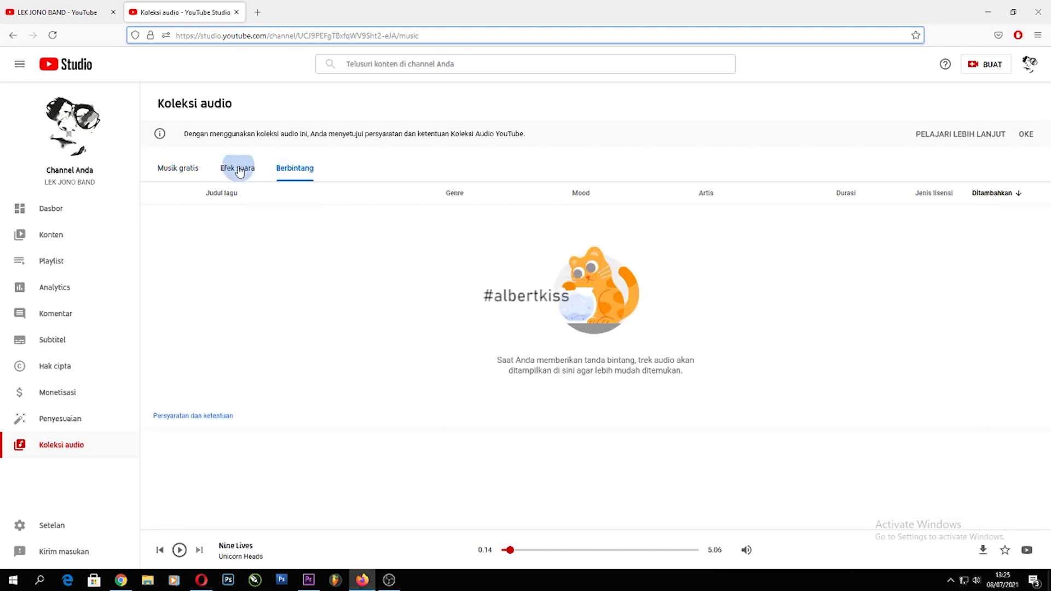
left_click(172, 168)
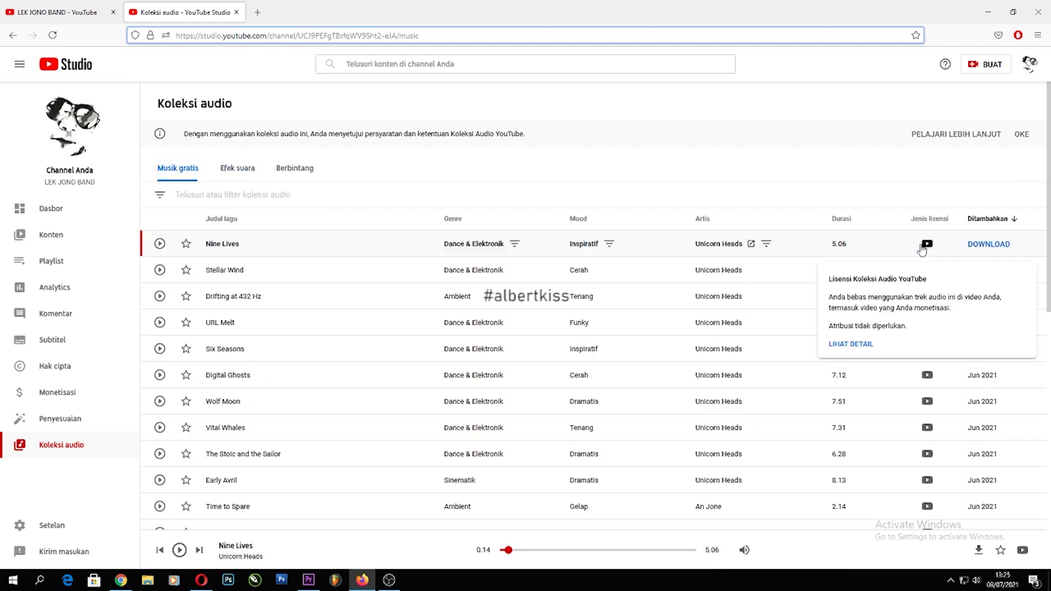
mouse_move(927, 246)
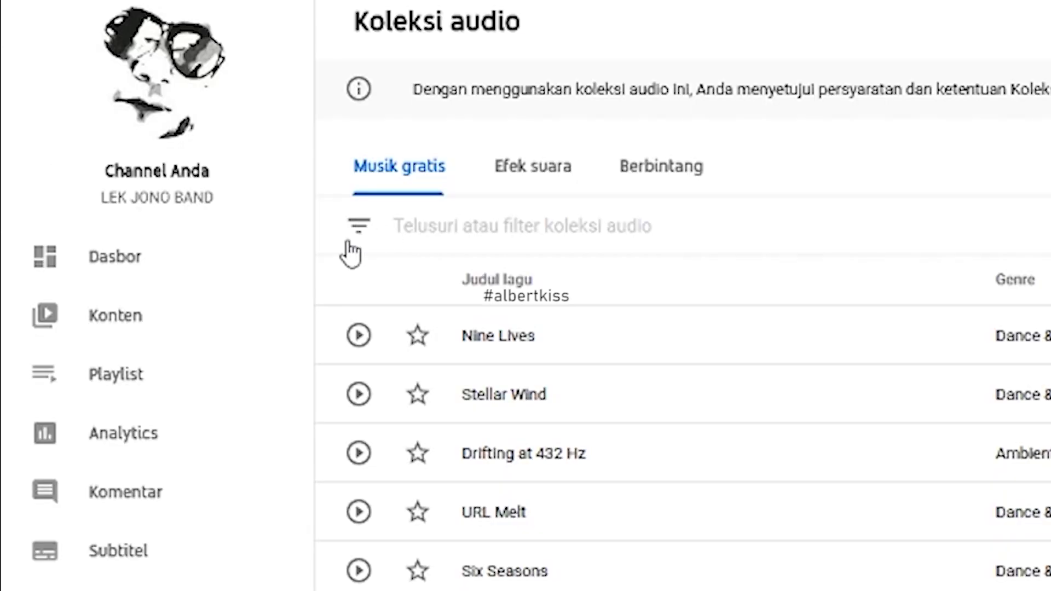
- Filter the free music to tracks that need no attribution (Tidak perlu atribusi) in the Ambient and Sinematik genres
left_click(364, 233)
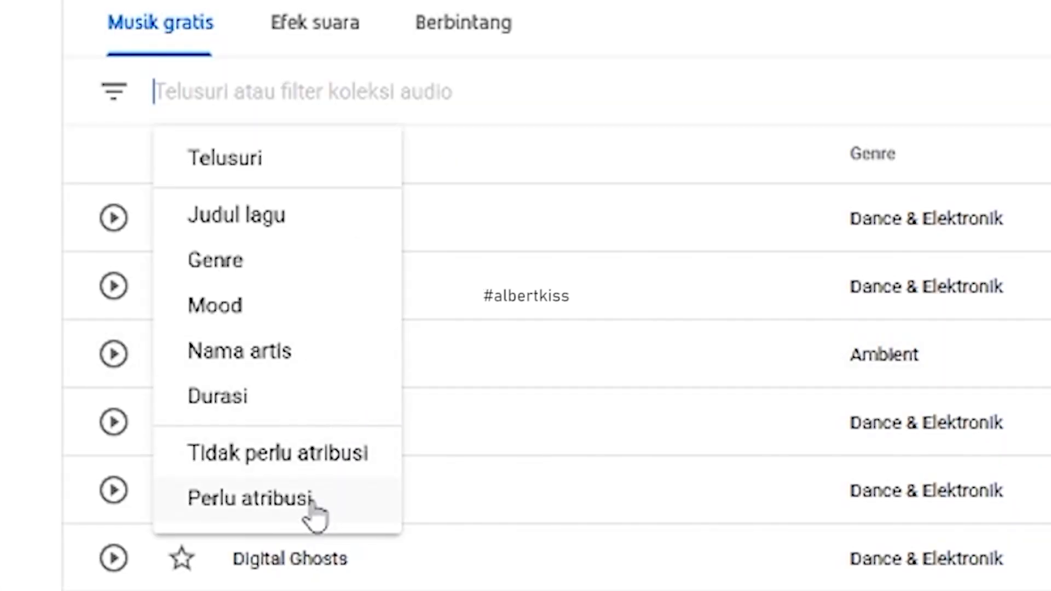
left_click(257, 456)
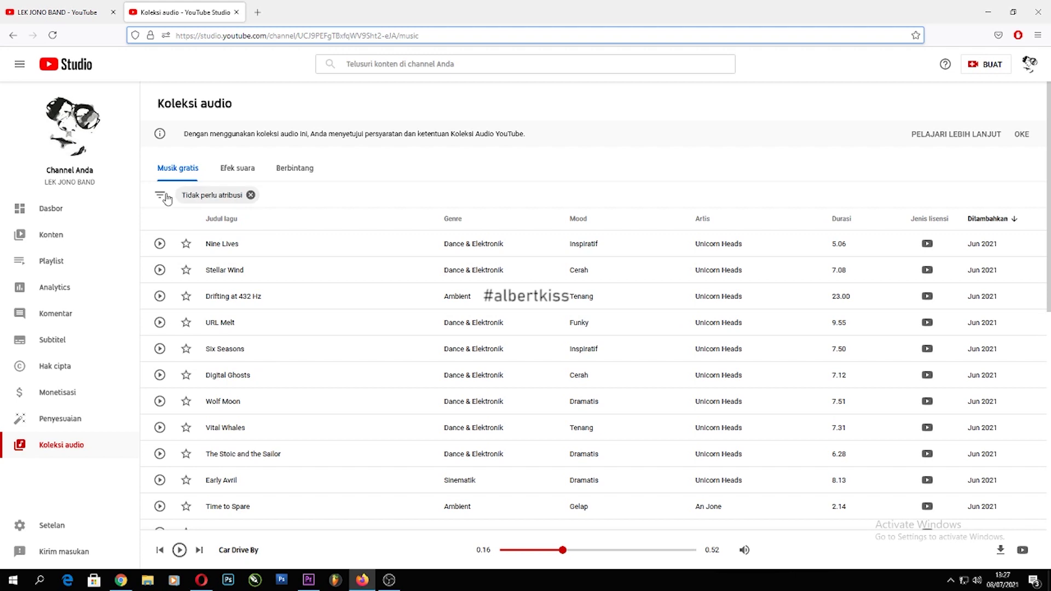
left_click(163, 197)
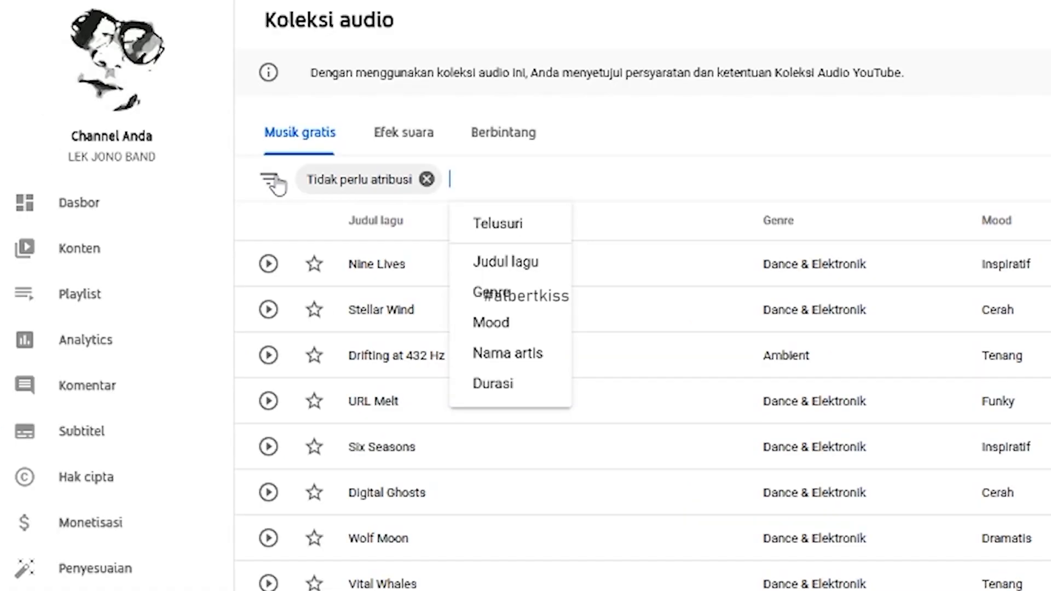
left_click(497, 295)
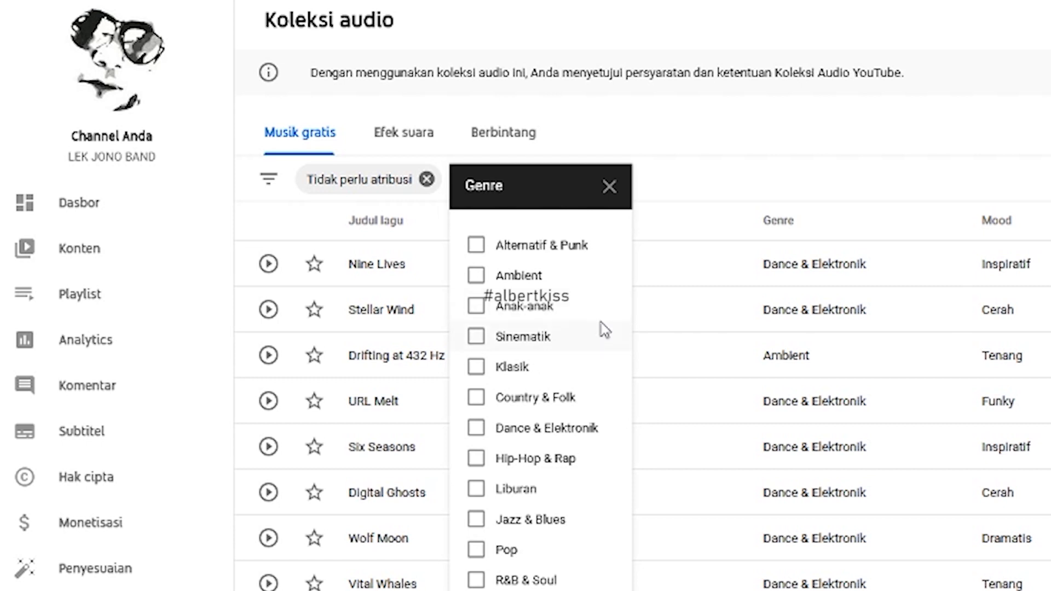
left_click(476, 276)
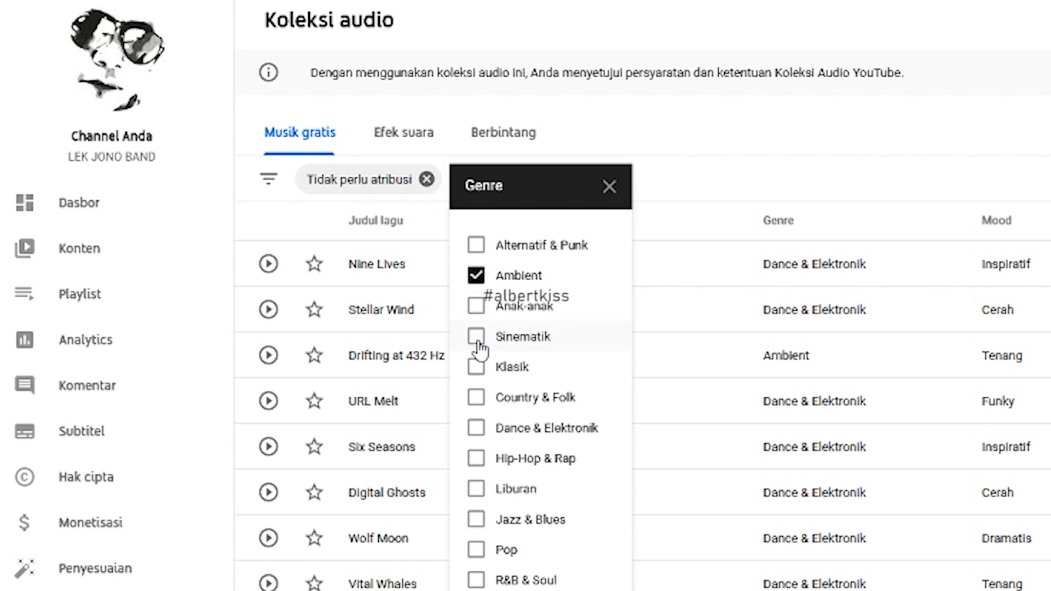
left_click(476, 337)
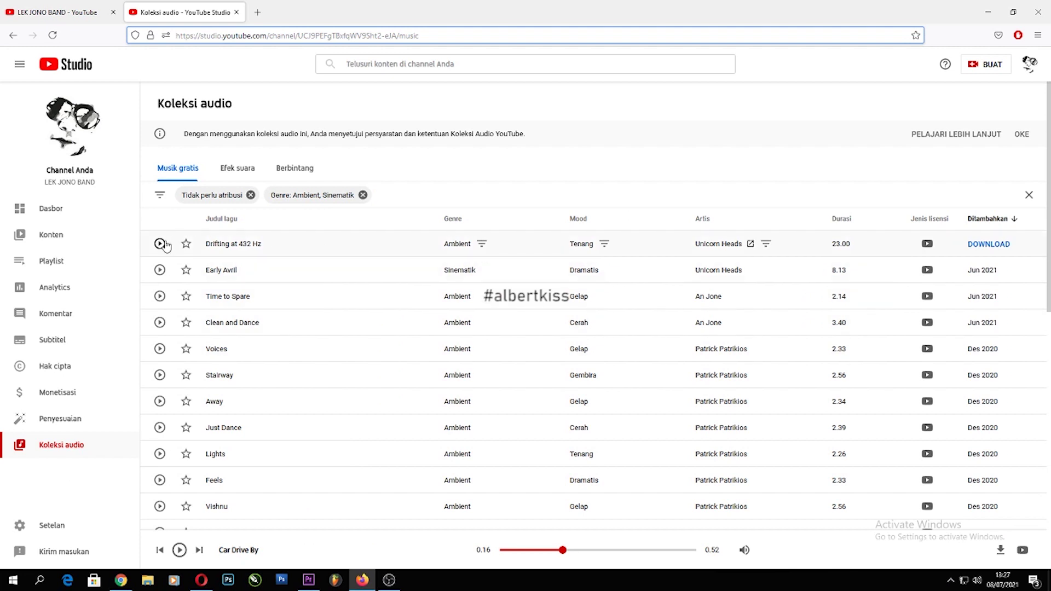
- Preview "Drifting at 432 Hz", browse the filtered tracks, and play another one from the list
left_click(160, 244)
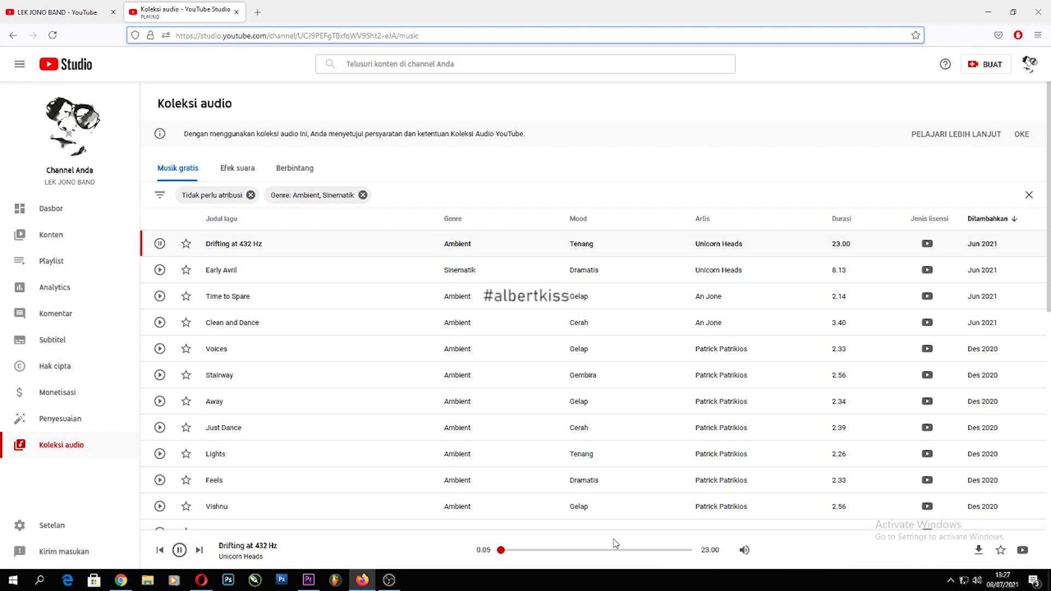
scroll(290, 374, "down", 5)
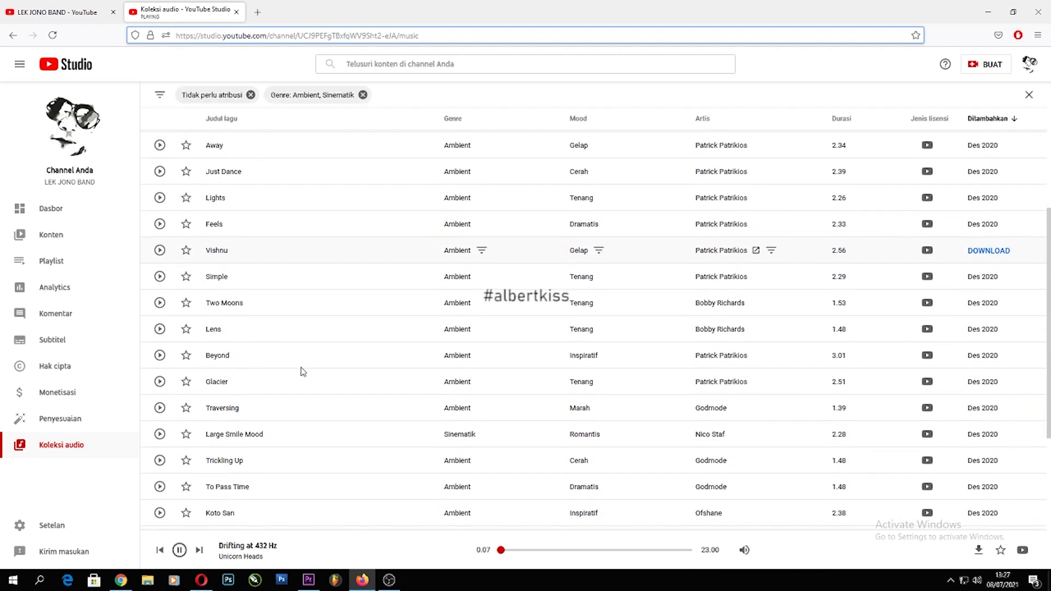
scroll(301, 373, "down", 4)
scroll(300, 372, "up", 4)
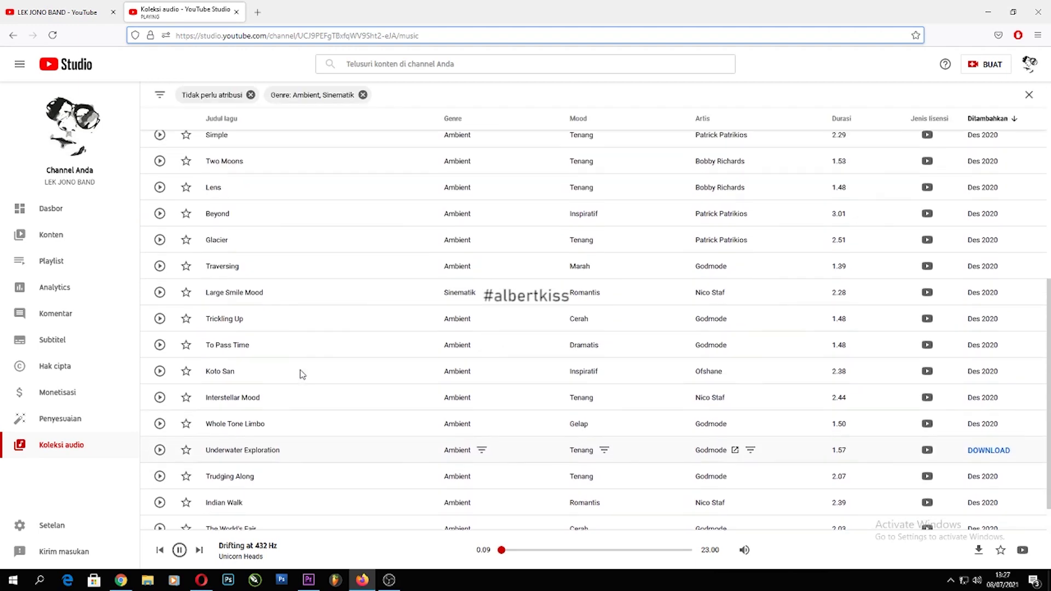
left_click(160, 349)
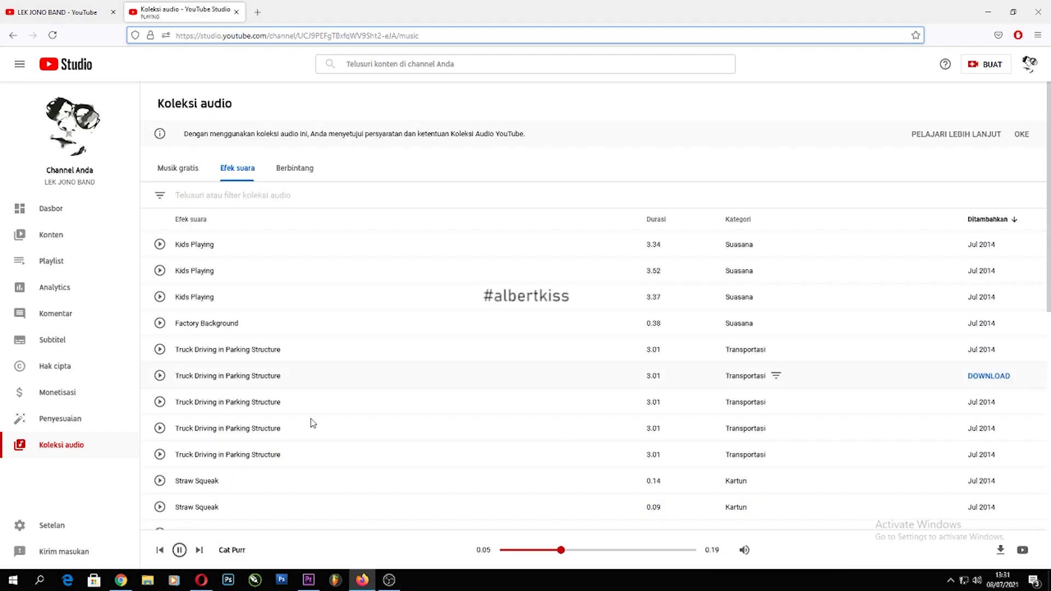
- Stop the "Cat Purr" playback, search the sound effects for "door", and preview "Wood Door Close and Rattle"
left_click(179, 549)
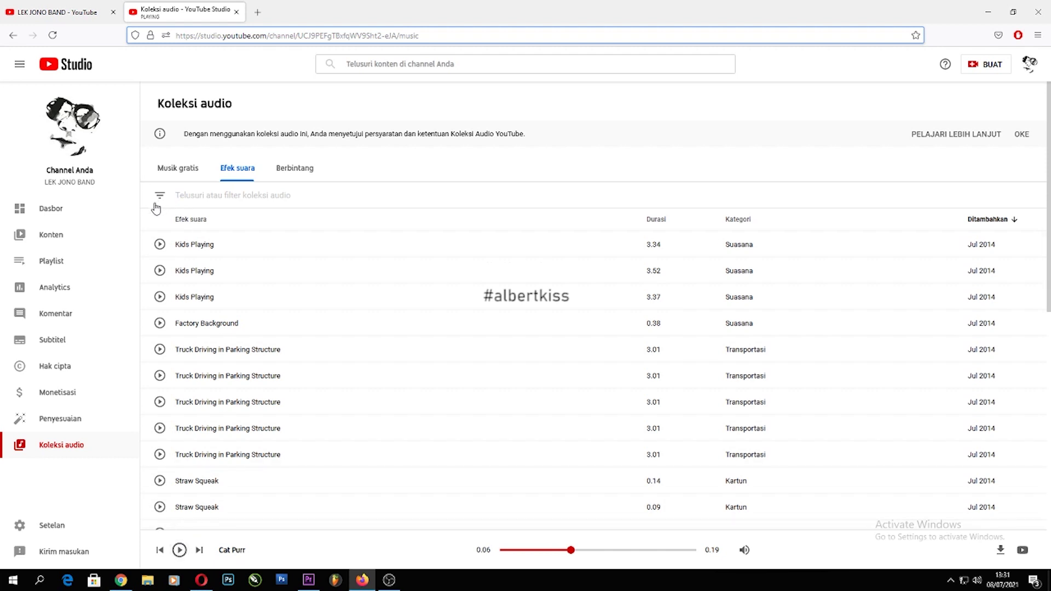
left_click(161, 196)
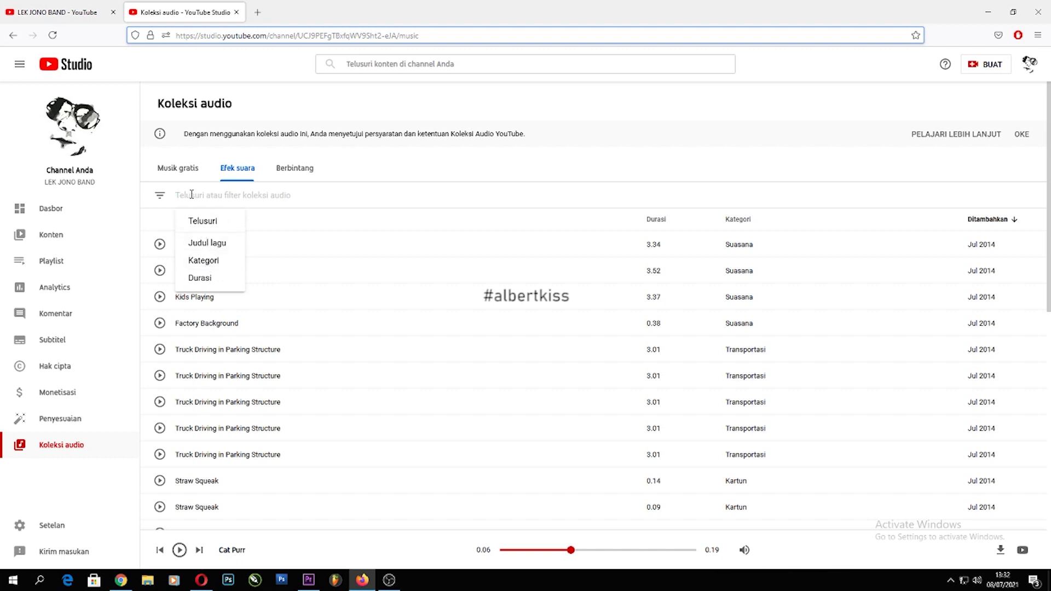
type("door")
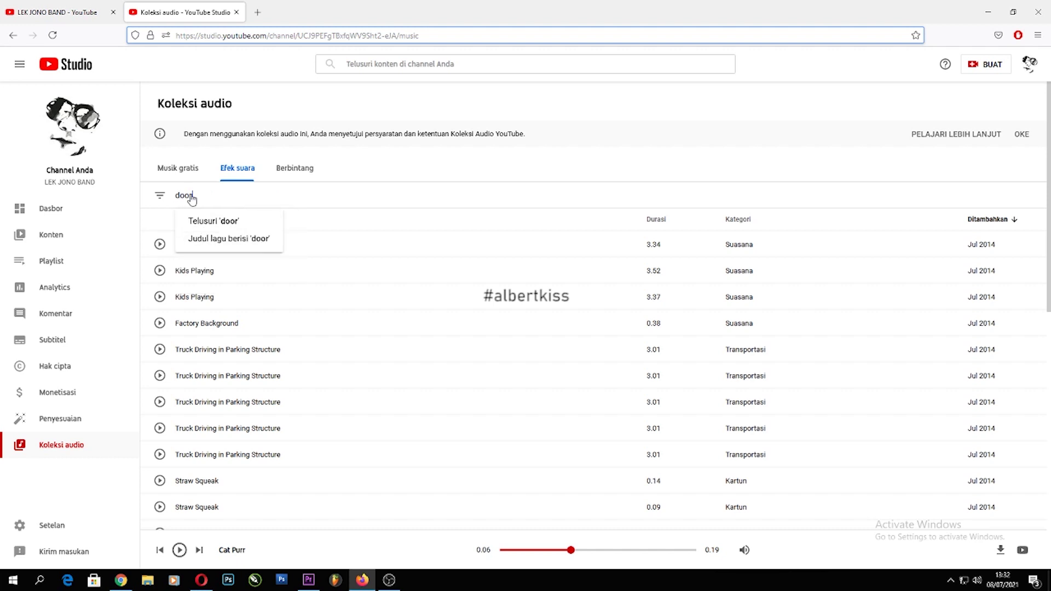
key("Return")
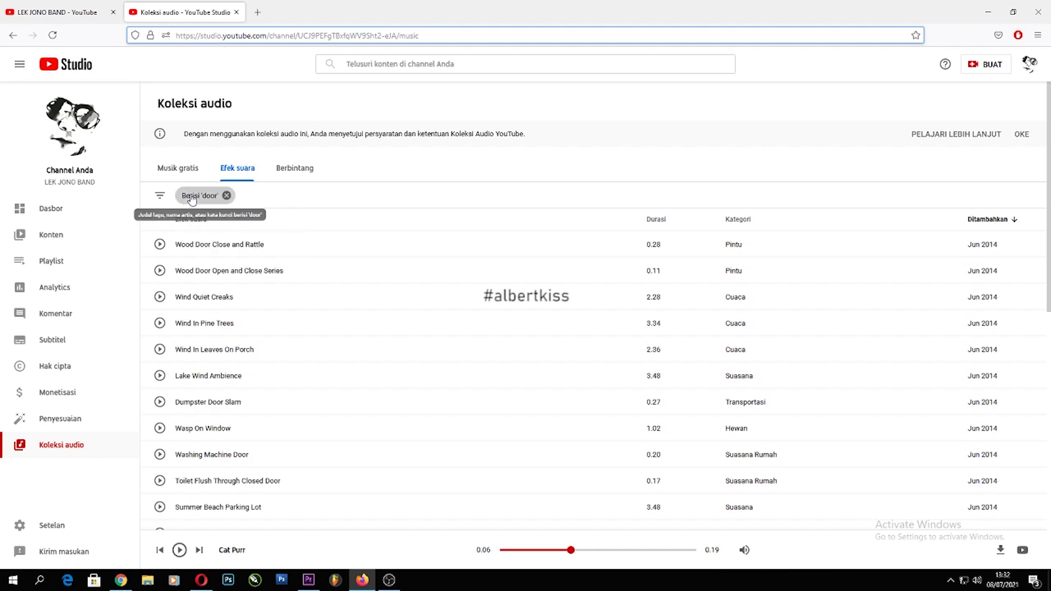
left_click(160, 244)
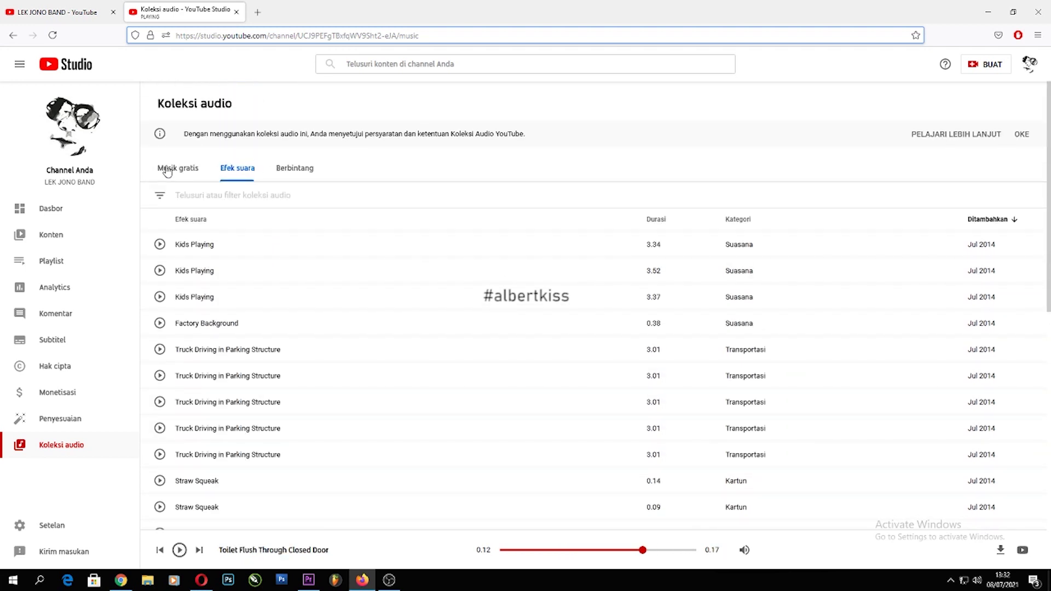
- Return to the free music section and download the romantic ambient track "Love in Mexico" as an MP3
left_click(168, 171)
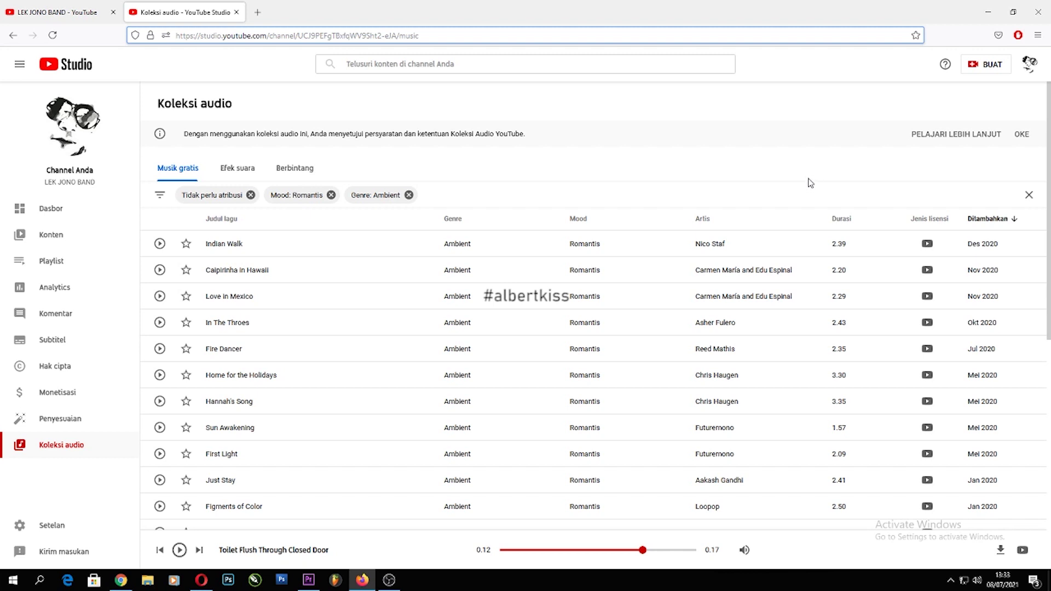
left_click(995, 297)
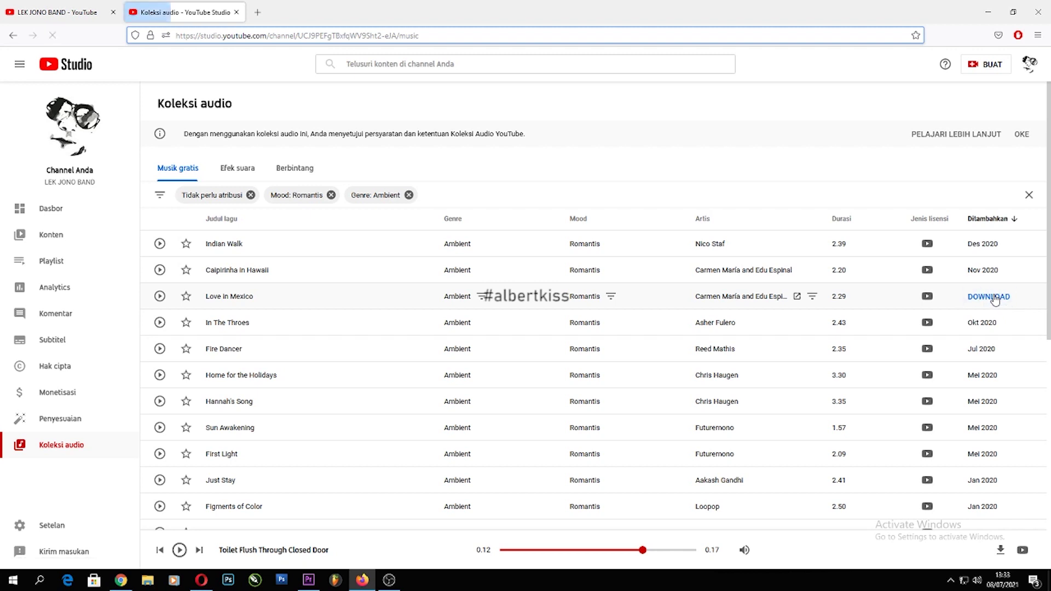
left_click(507, 349)
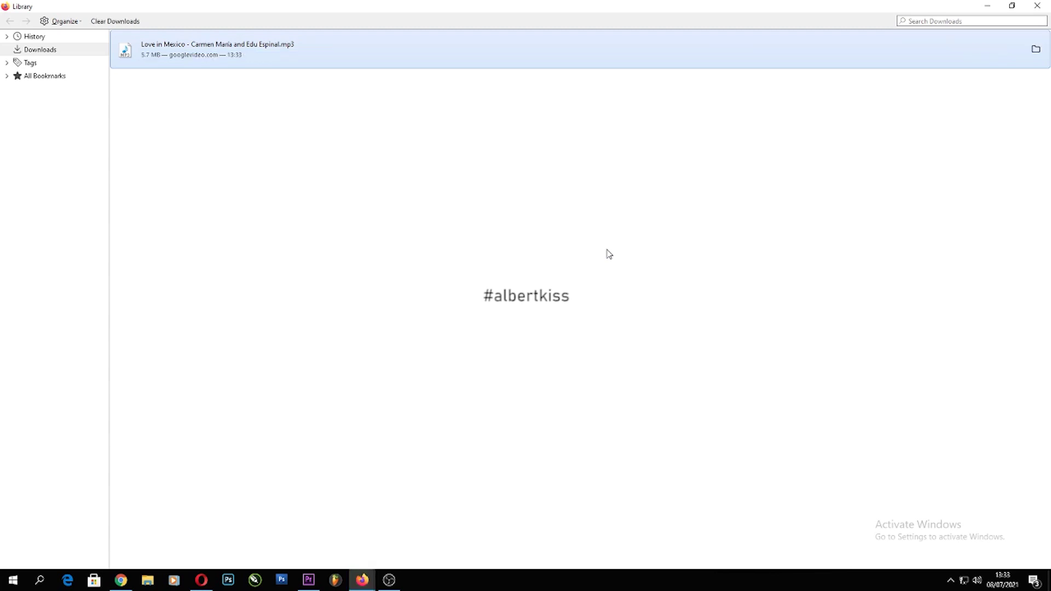
- Show the downloaded "Love in Mexico" MP3 in its folder, play it in Windows Media Player with the volume at 53, and close the player
left_click(1036, 49)
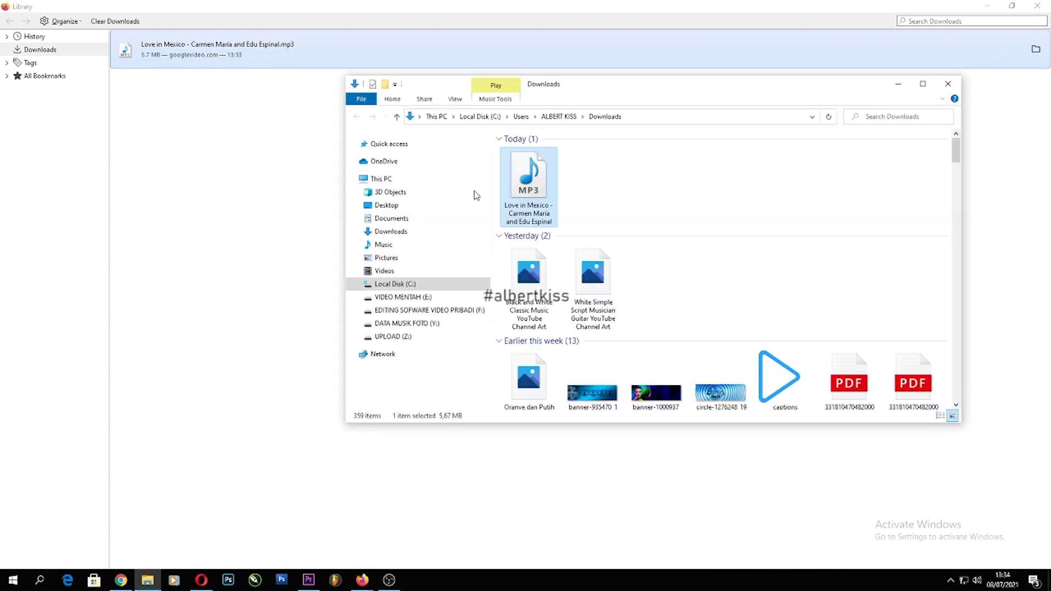
right_click(539, 172)
left_click(661, 273)
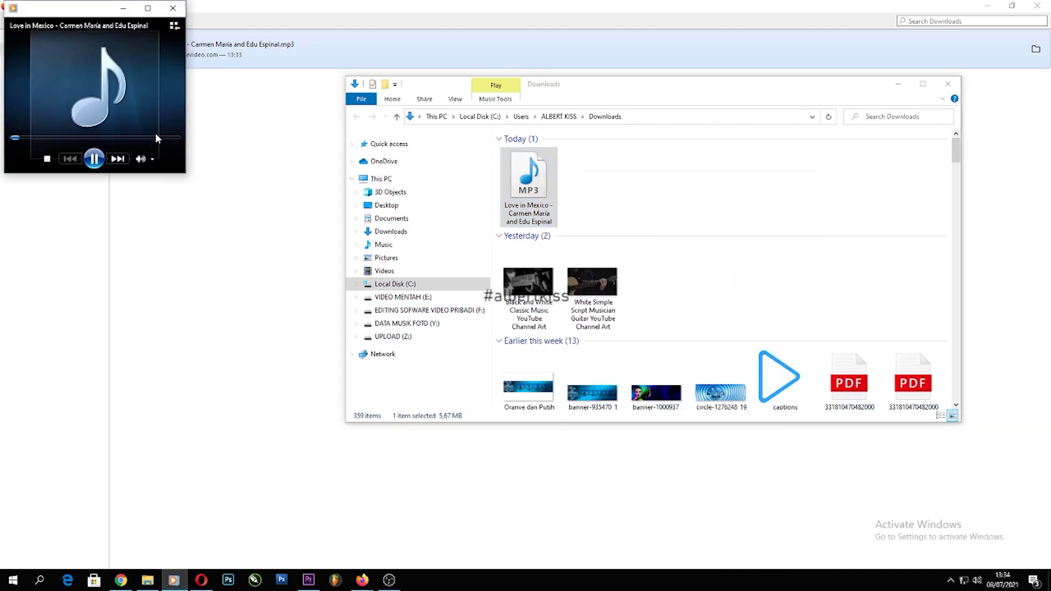
left_click(153, 159)
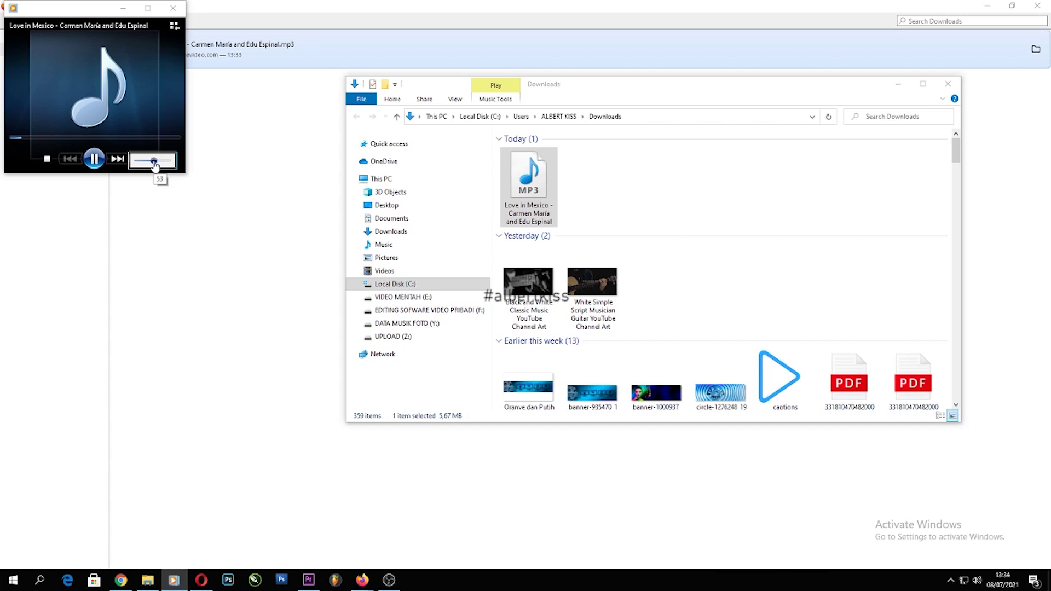
left_click_drag(155, 24, 155, 51)
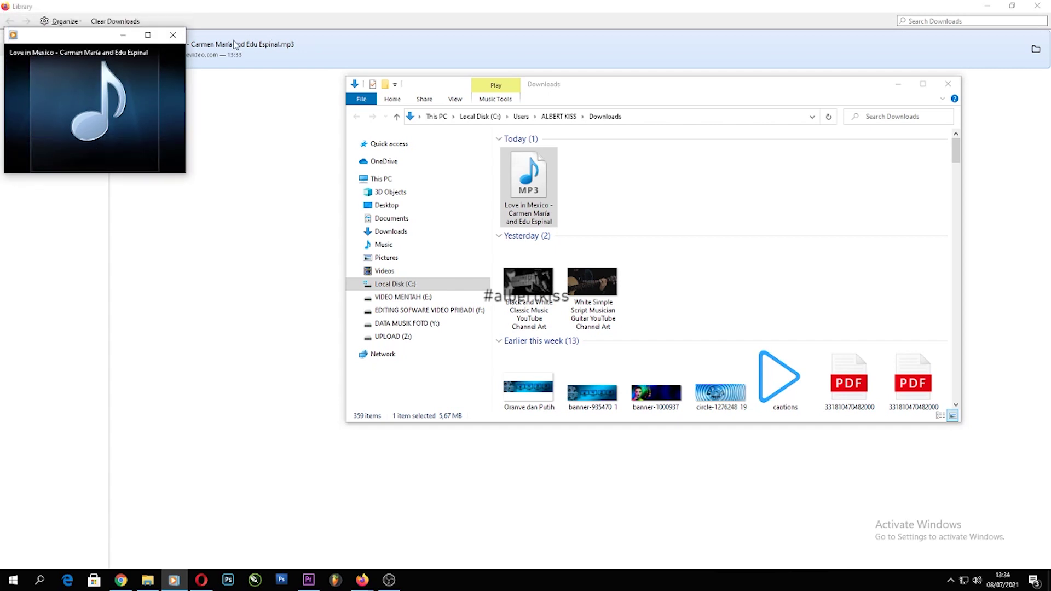
left_click(173, 35)
- Paste the "Love in Mexico" MP3 from Downloads into TEMPLETE > BACKSOUND > ROMANTIS on the VIDEO MENTAH (E:) drive and minimize File Explorer
right_click(522, 188)
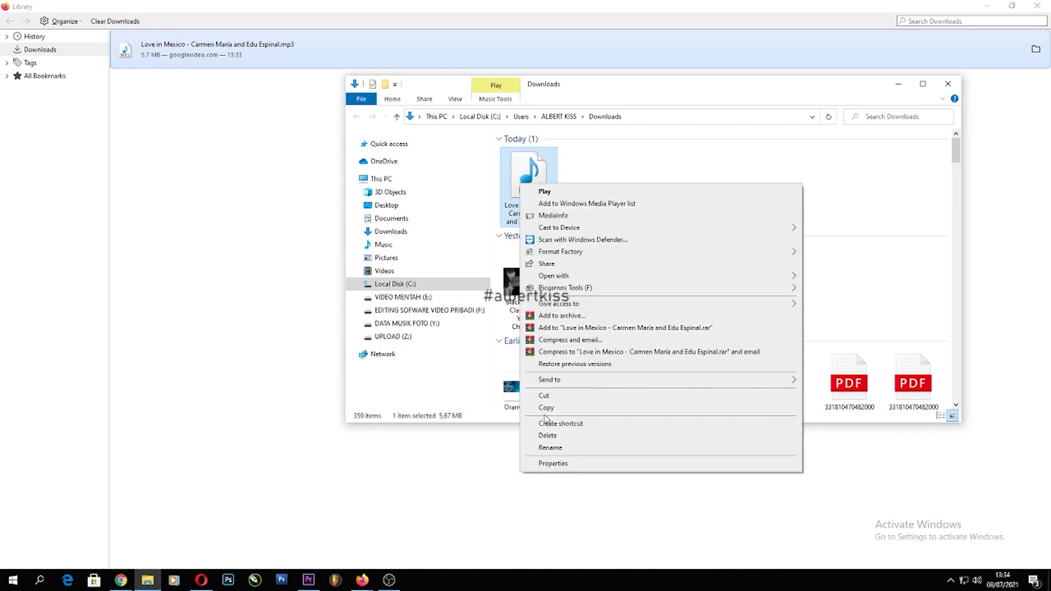
key("Escape")
left_click(403, 301)
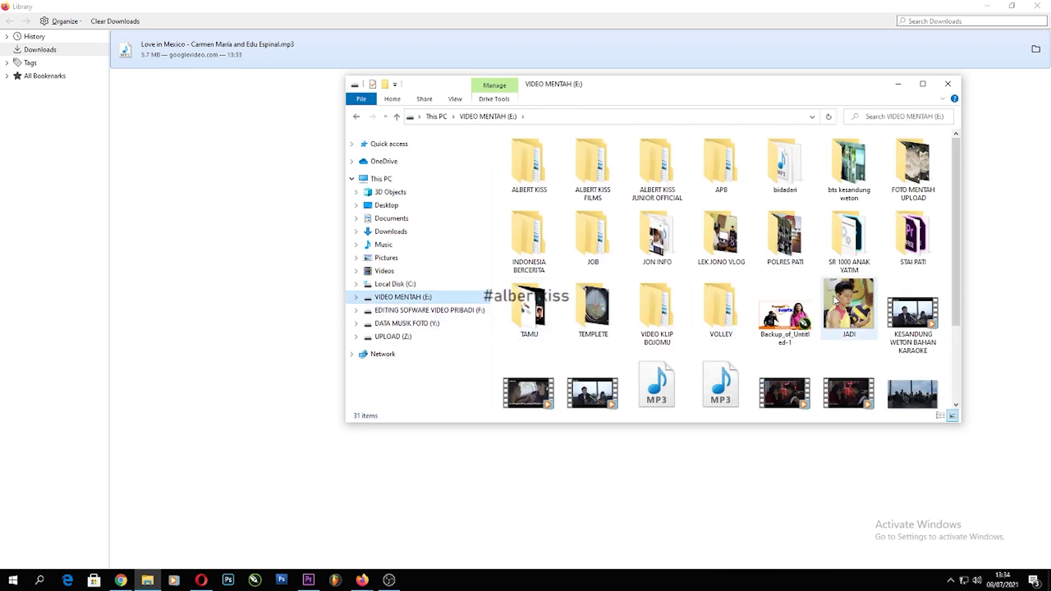
double_click(594, 310)
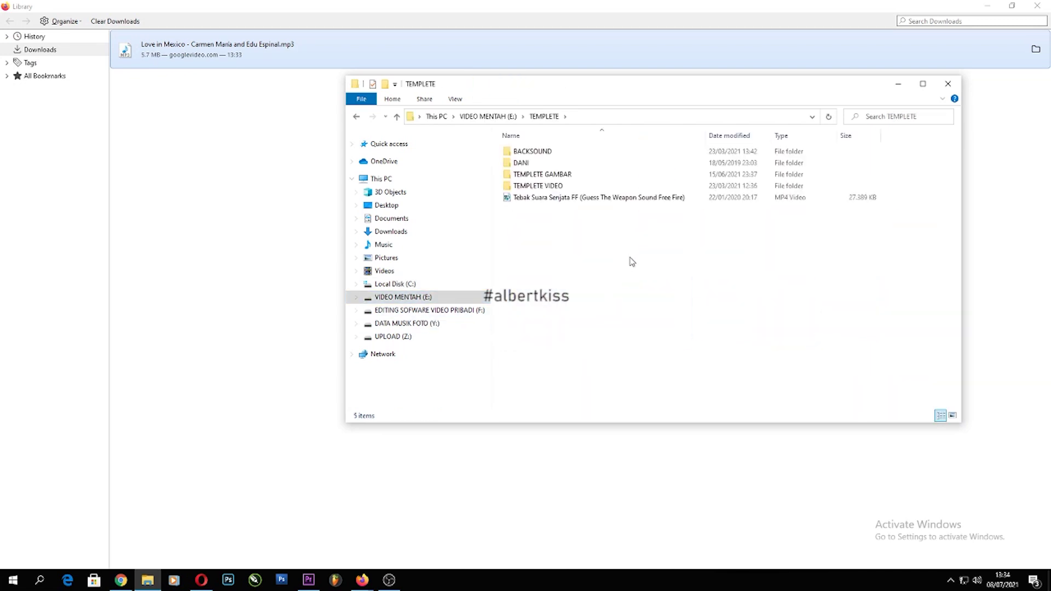
double_click(536, 152)
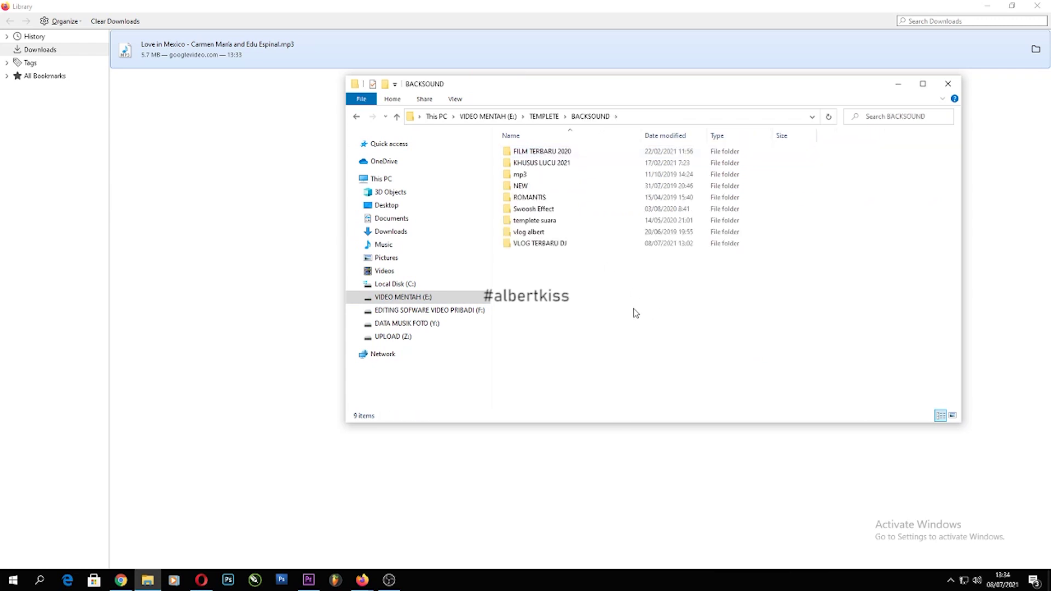
double_click(545, 198)
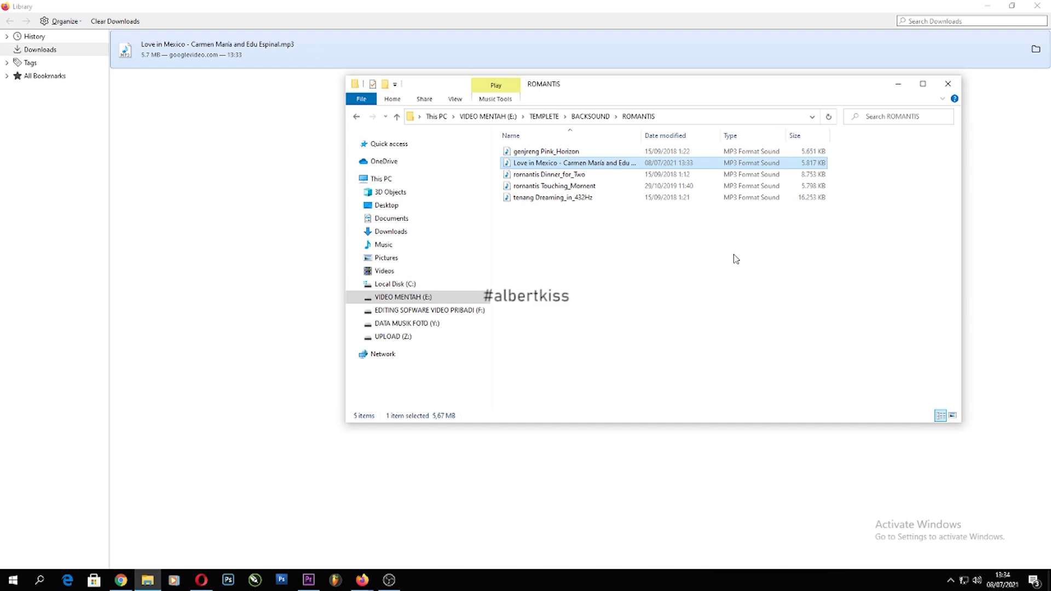
left_click(899, 84)
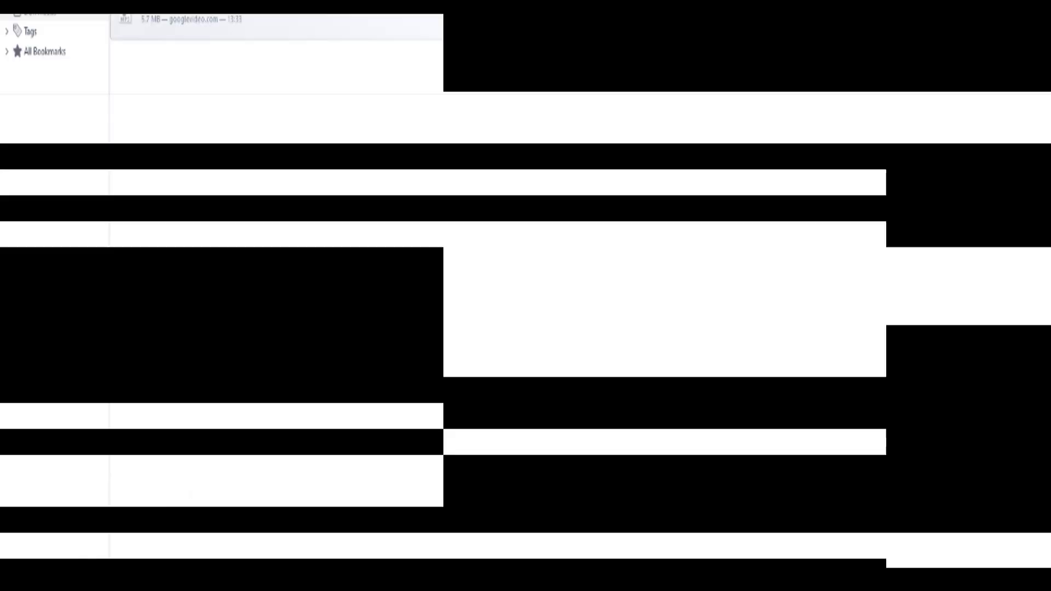